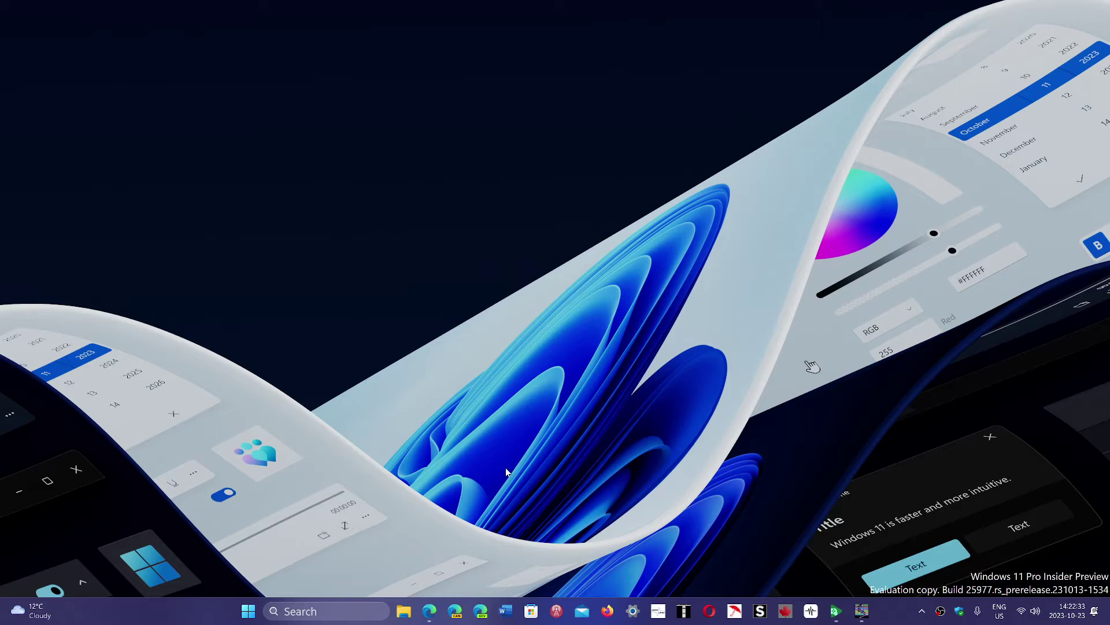
# - Close the browser's Play Games page and open the Google Play Games desktop app instead
pyautogui.click(429, 611)
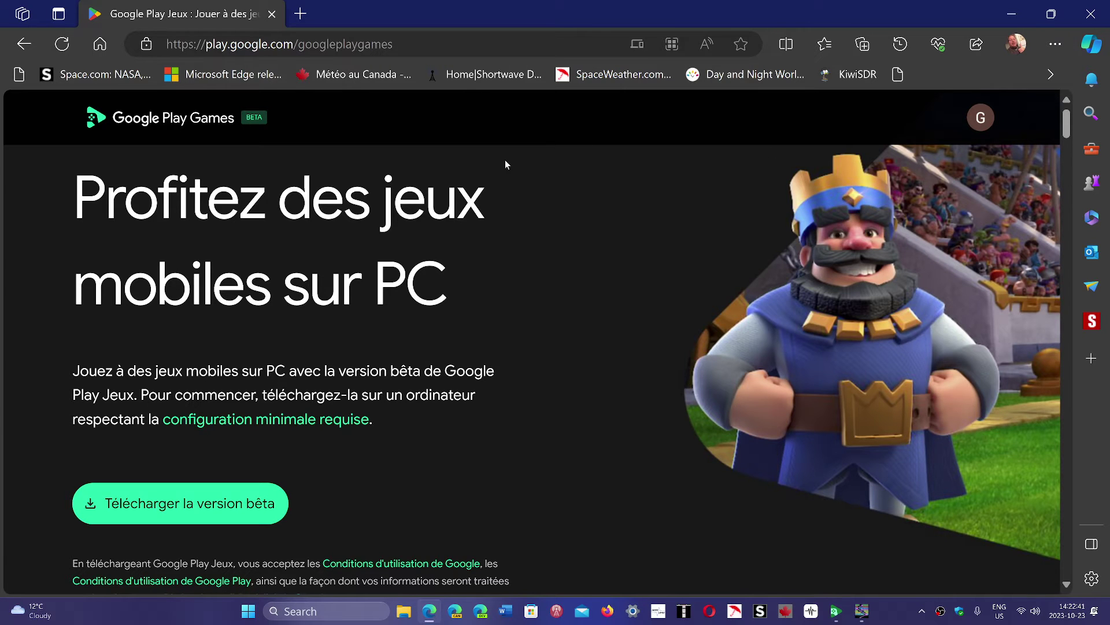
pyautogui.click(1092, 14)
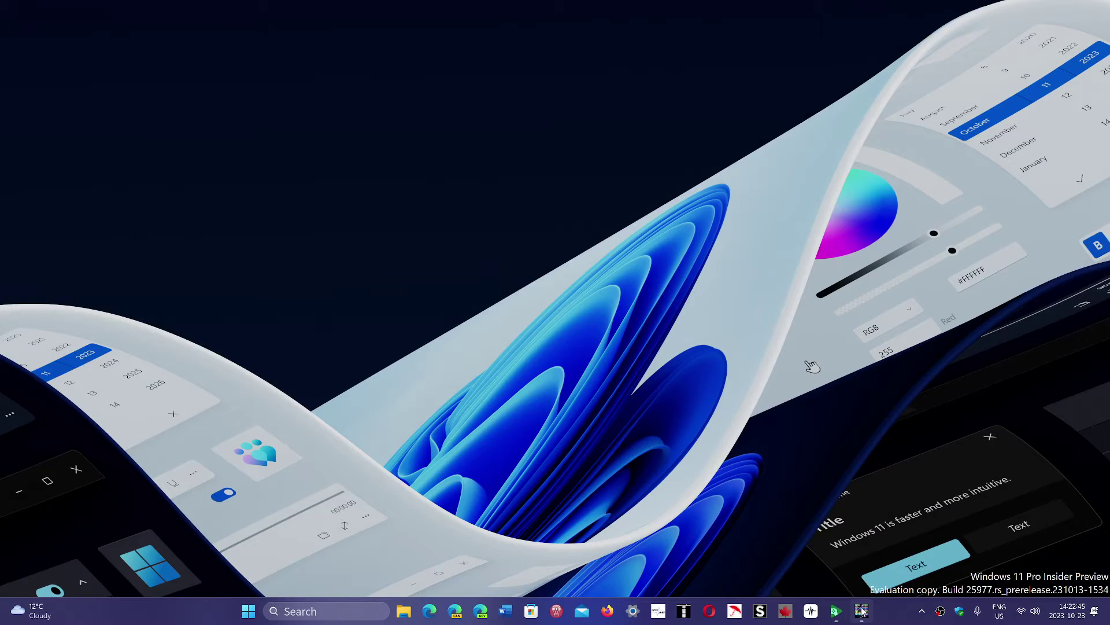
pyautogui.press('Left')
pyautogui.press('Return')
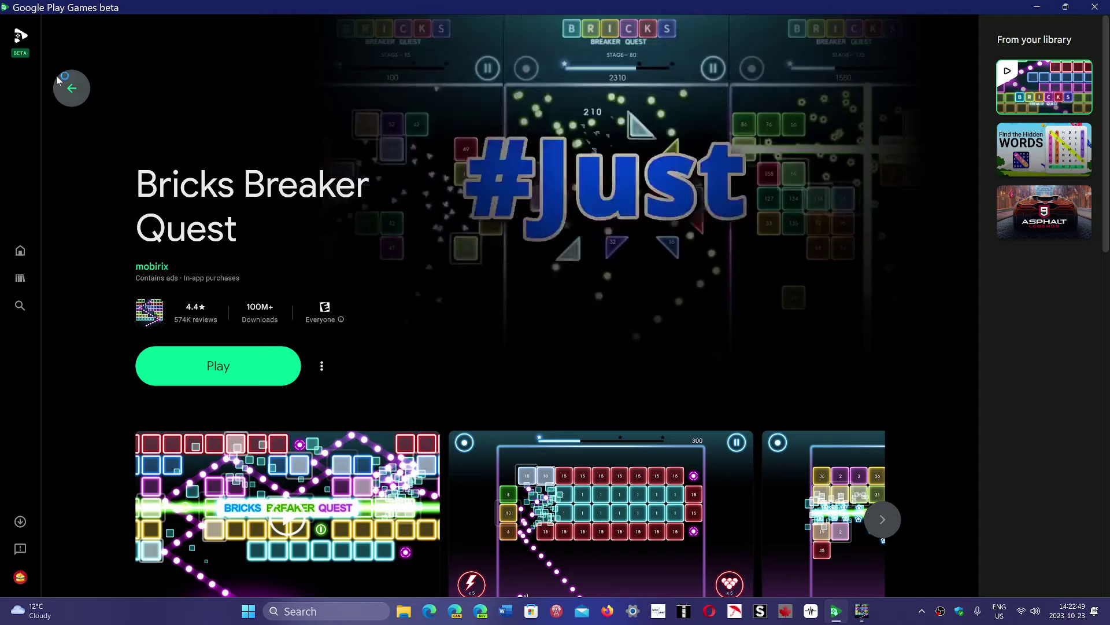
# - Go back to the home page, view the game Library, then return Home
pyautogui.click(69, 90)
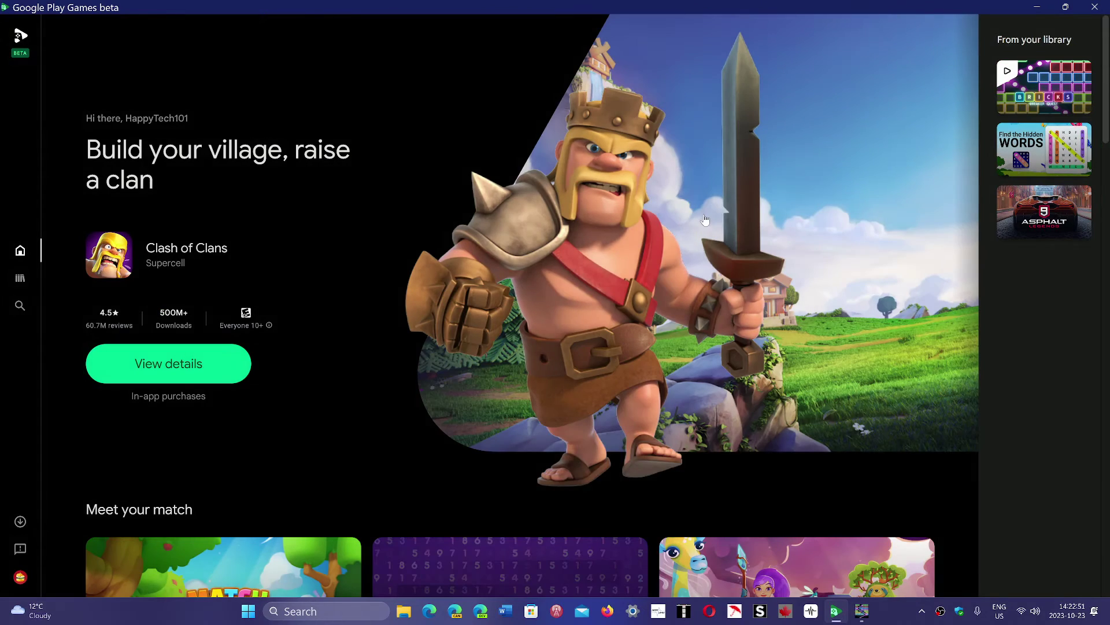
pyautogui.scroll(-10, 705, 220)
pyautogui.scroll(-10, 704, 220)
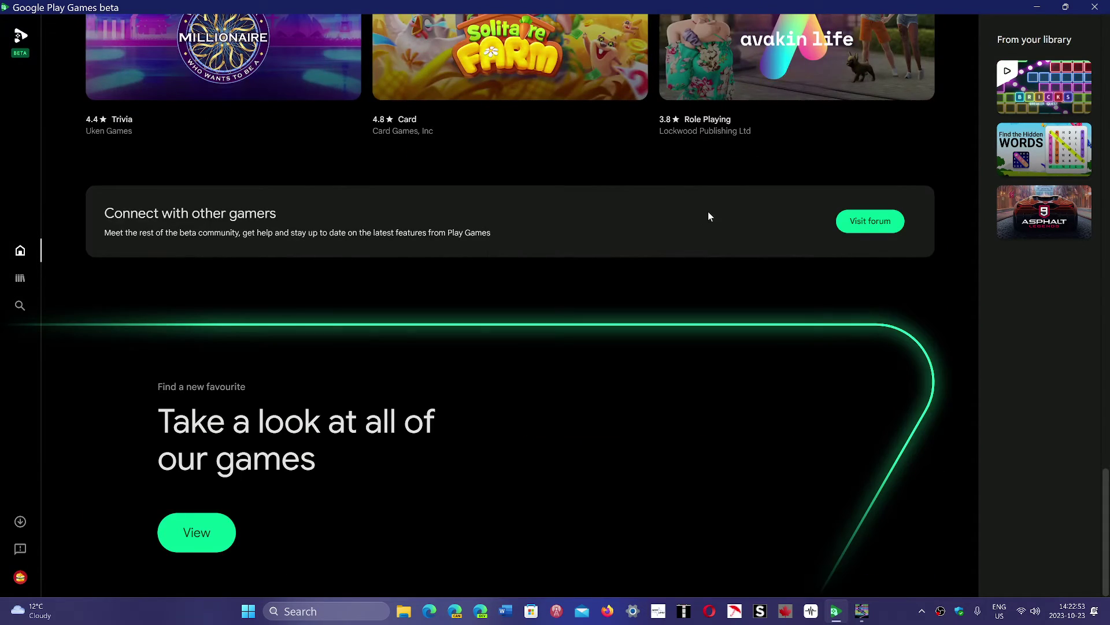
pyautogui.scroll(10, 709, 216)
pyautogui.scroll(10, 708, 217)
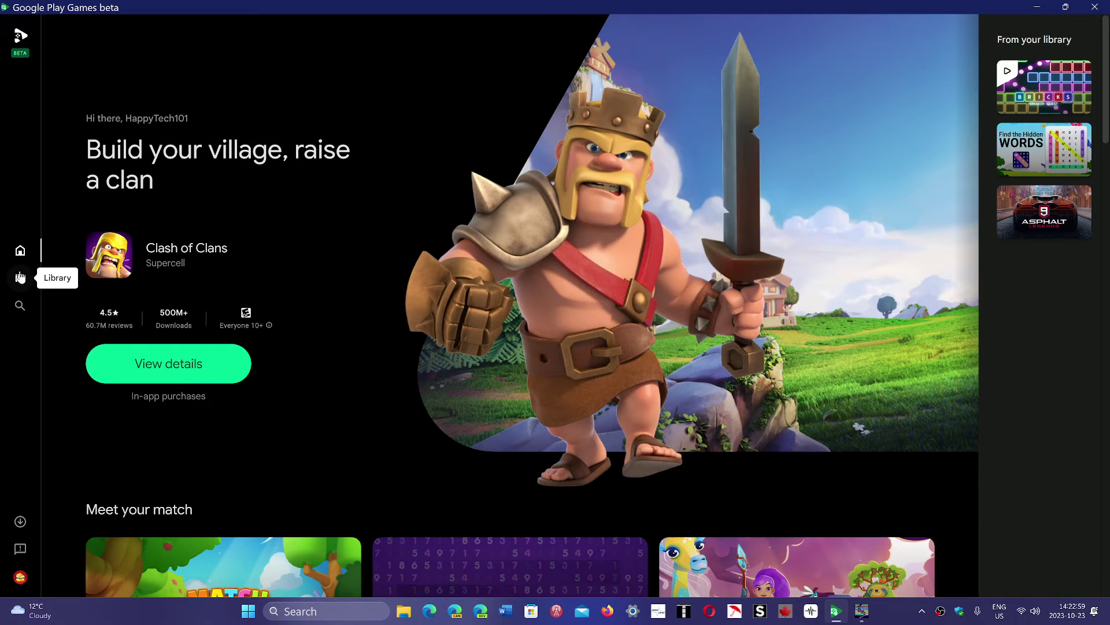
pyautogui.click(33, 288)
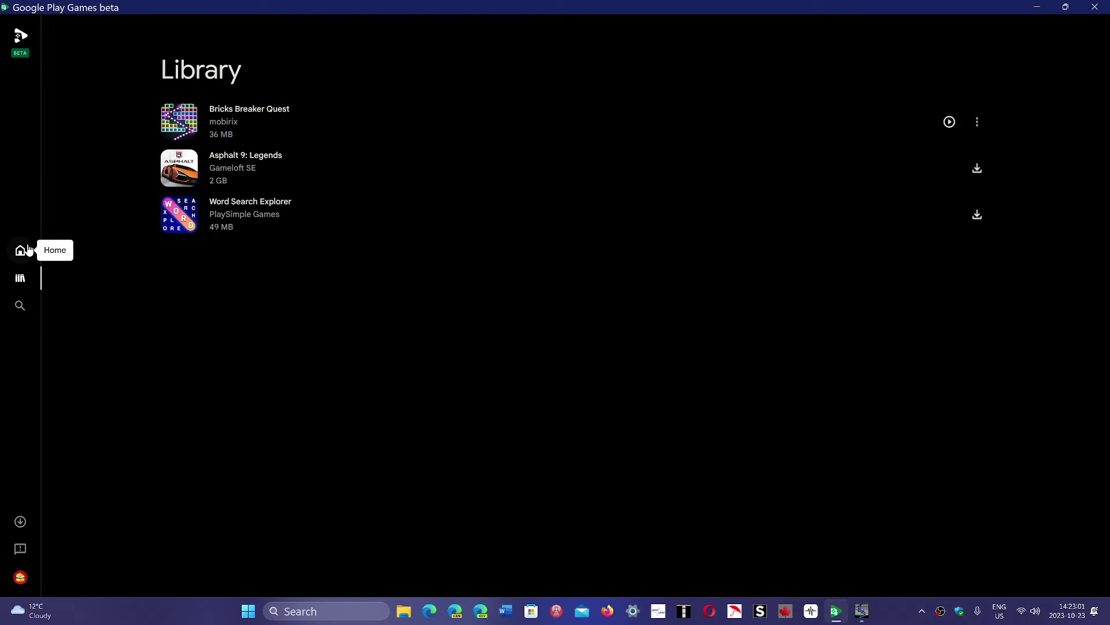
pyautogui.click(20, 251)
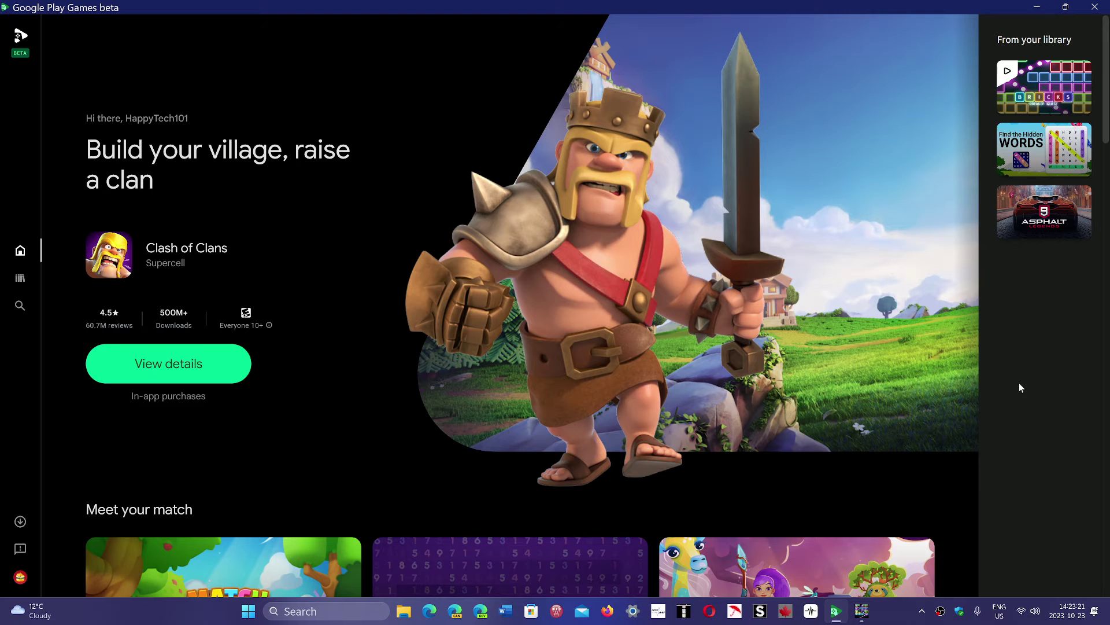
# - Close Play Games and fire the first ball volley at the Stage 4 brick columns
pyautogui.click(1096, 10)
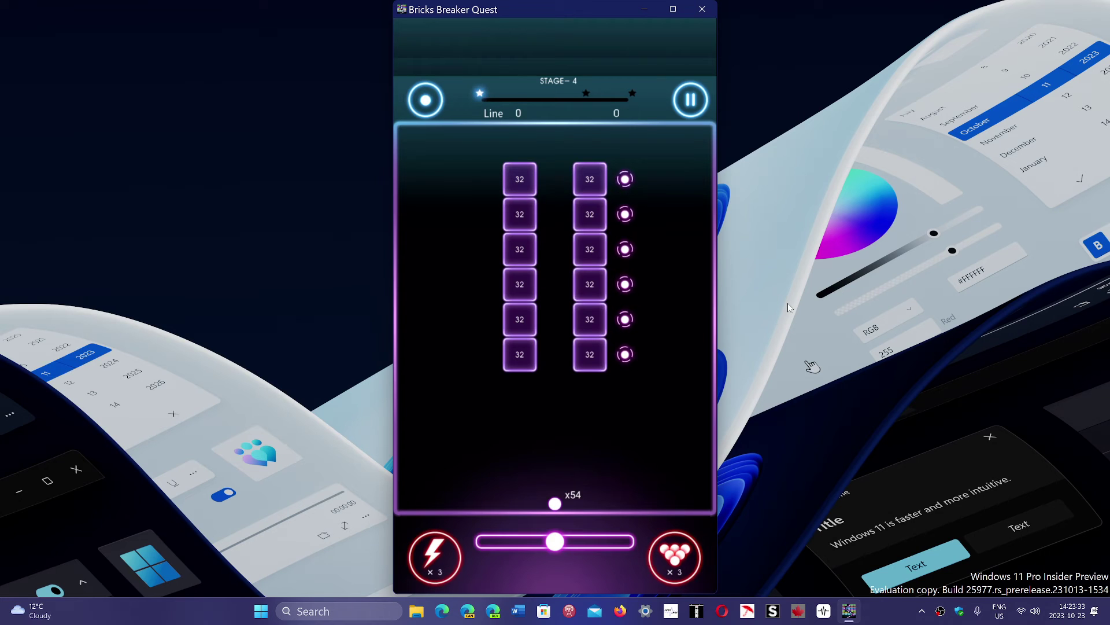
pyautogui.click(683, 447)
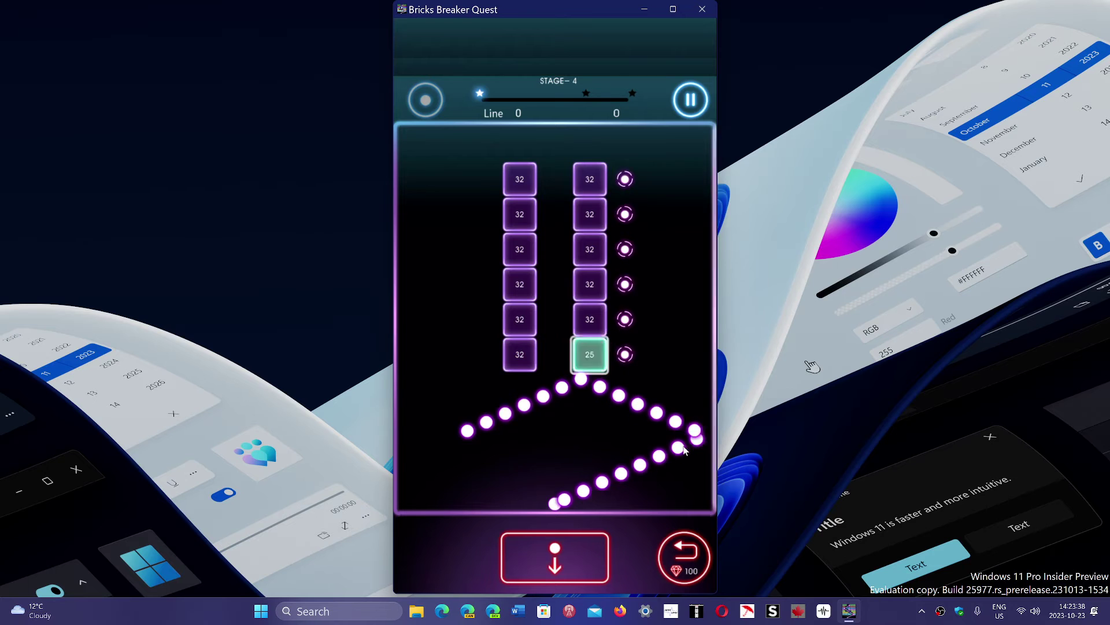